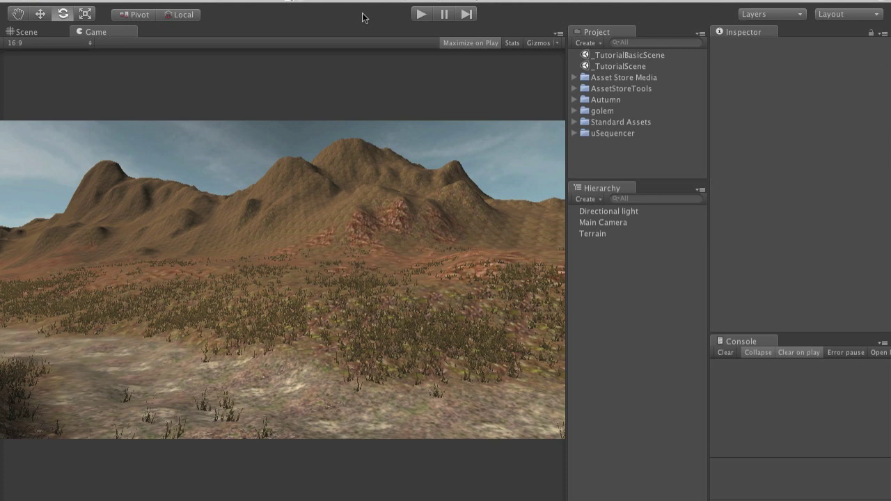
Open the uSequencer window from the Window menu and close its welcome screen
{"action": "left_click", "coordinate": [463, 0]}
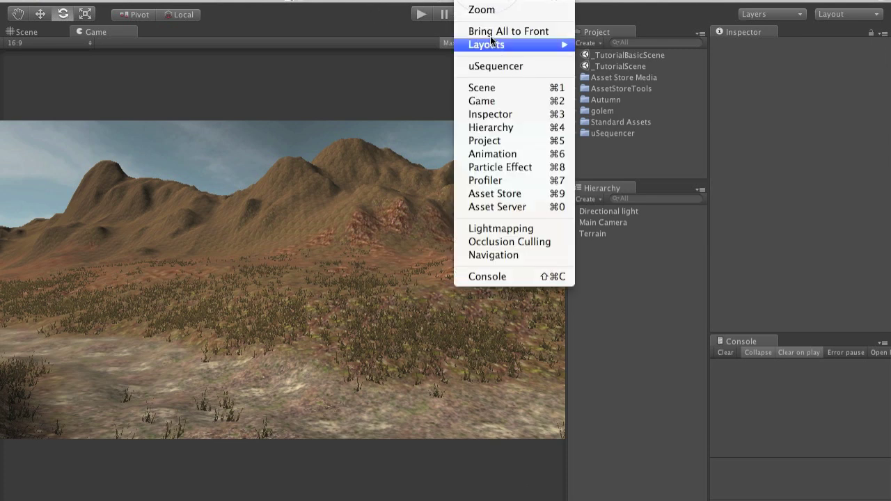
{"action": "left_click", "coordinate": [488, 65]}
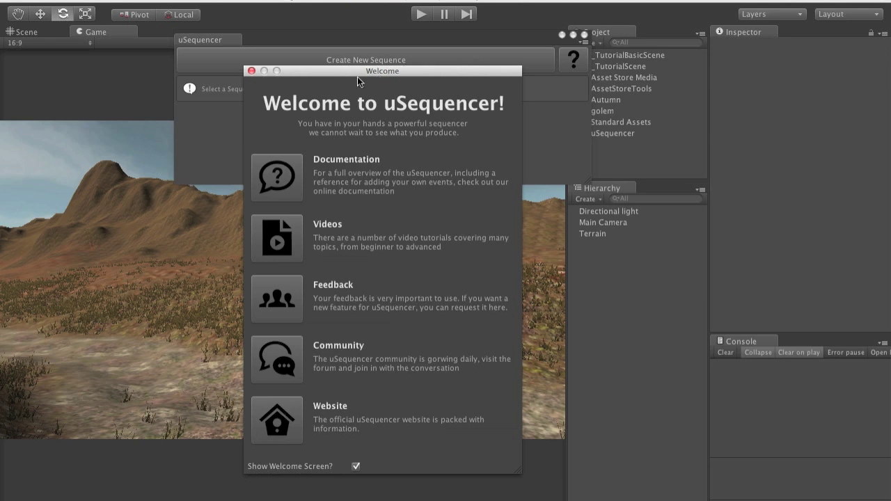
{"action": "left_click", "coordinate": [251, 71]}
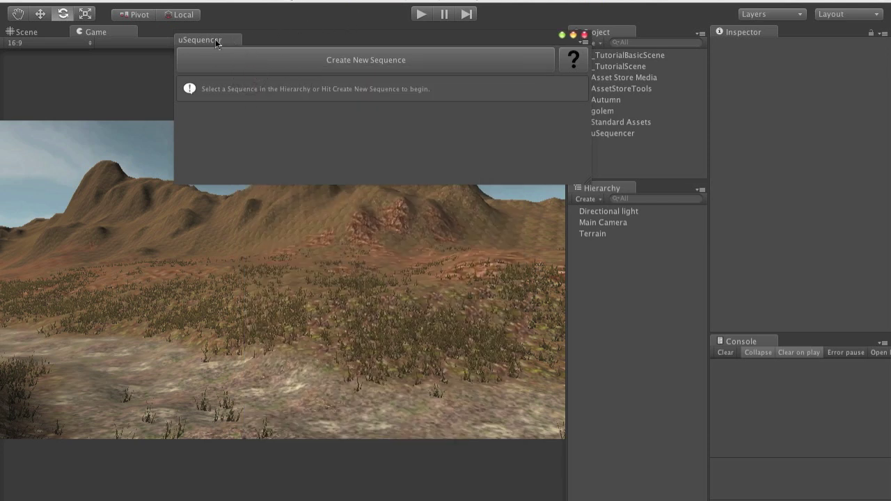
Dock the uSequencer panel under the Game view and adjust the height split between them
{"action": "left_click_drag", "start_coordinate": [216, 44], "coordinate": [165, 336]}
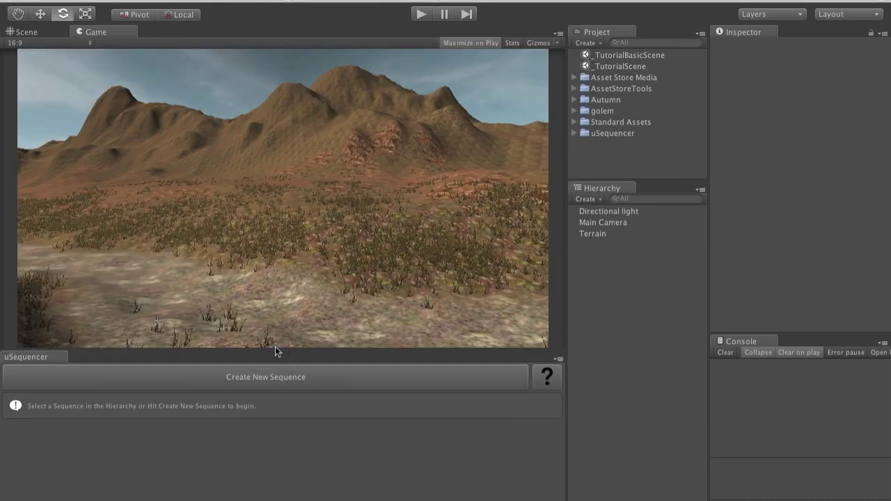
{"action": "left_click_drag", "start_coordinate": [275, 347], "coordinate": [278, 331]}
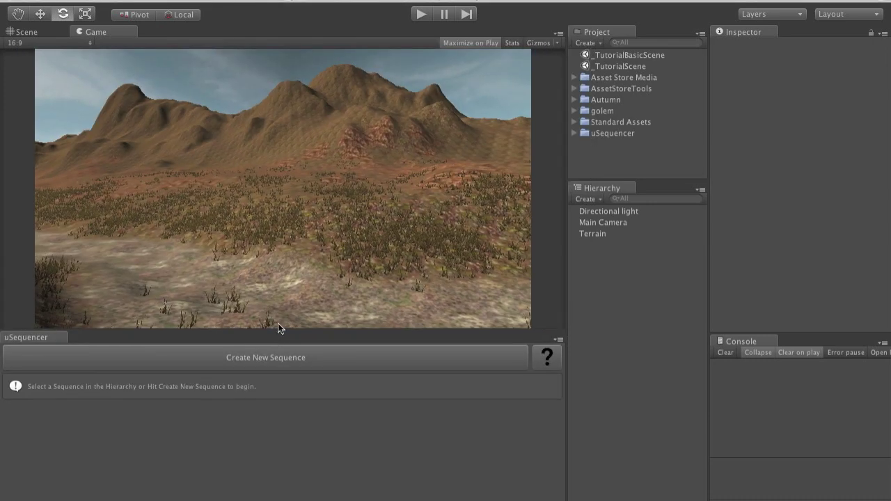
Create a new Sequence, keeping playback rate at 1 and looping off in its settings
{"action": "left_click", "coordinate": [279, 360]}
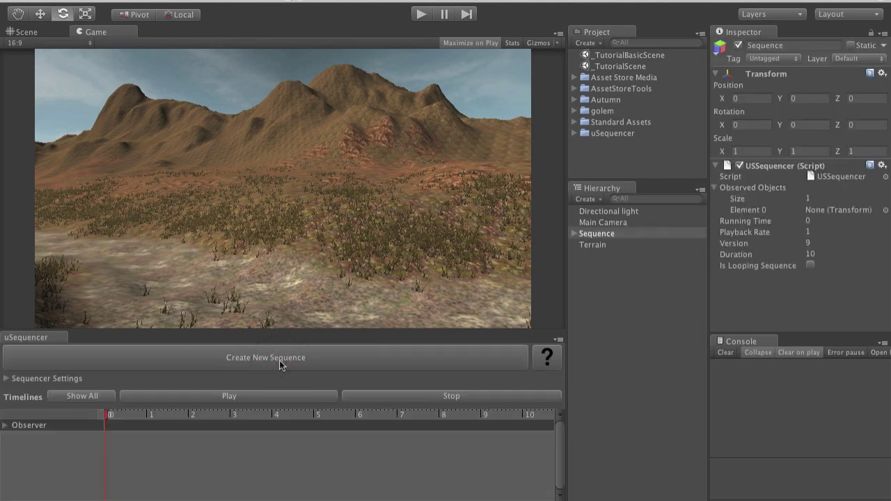
{"action": "left_click", "coordinate": [5, 380]}
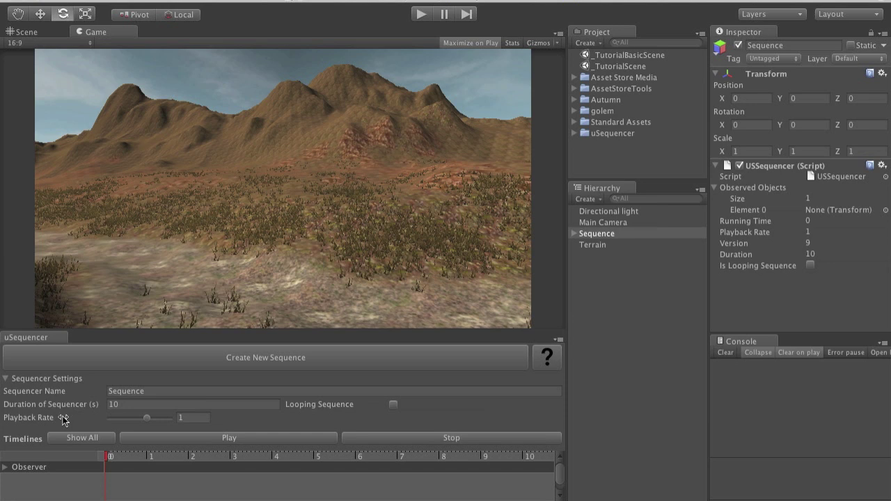
{"action": "left_click_drag", "start_coordinate": [148, 418], "coordinate": [148, 418]}
{"action": "left_click", "coordinate": [395, 406]}
{"action": "left_click", "coordinate": [6, 379]}
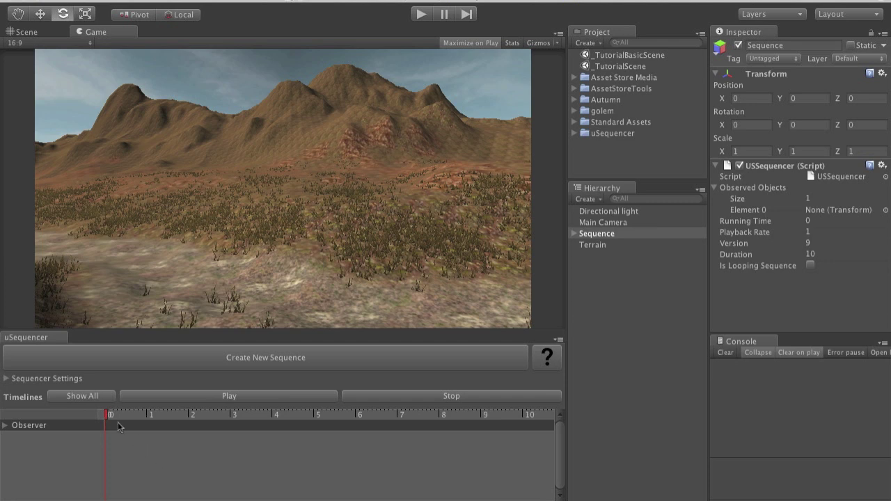
{"action": "left_click", "coordinate": [78, 397]}
{"action": "left_click", "coordinate": [234, 397]}
{"action": "left_click", "coordinate": [234, 397]}
{"action": "left_click", "coordinate": [401, 397]}
Drag Main Camera and Directional light from the Hierarchy into the Sequence timeline as tracks
{"action": "left_click_drag", "start_coordinate": [627, 224], "coordinate": [256, 458]}
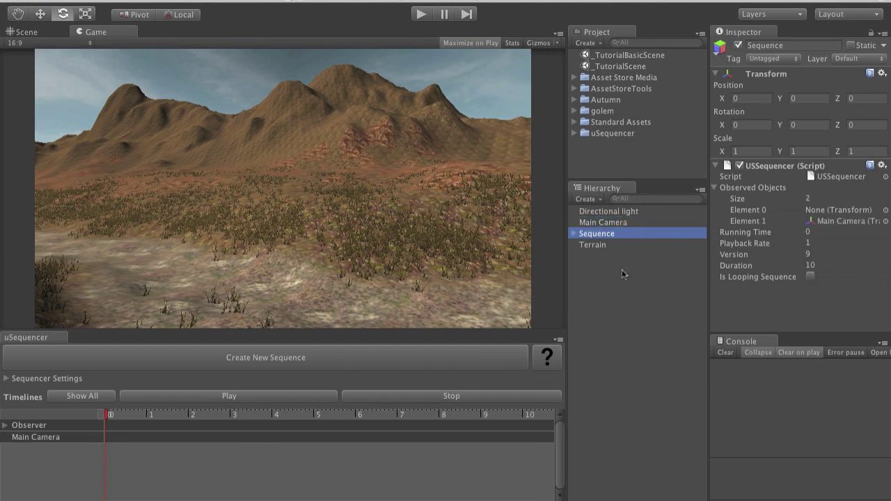
{"action": "left_click_drag", "start_coordinate": [622, 216], "coordinate": [233, 473]}
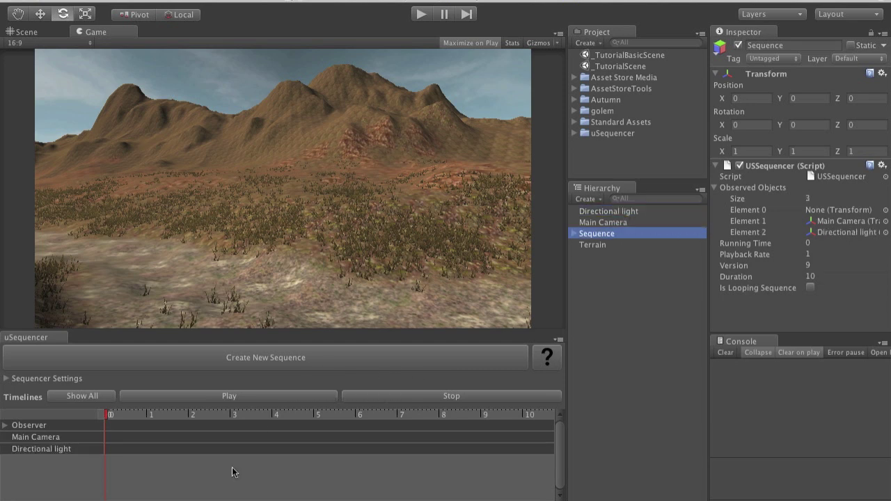
Remove the Directional light track from the Sequence timeline
{"action": "right_click", "coordinate": [59, 451]}
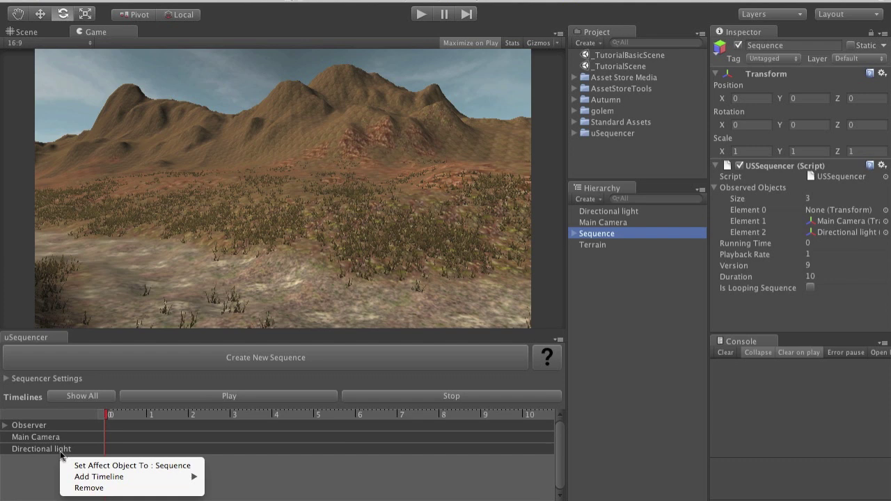
{"action": "left_click", "coordinate": [78, 488]}
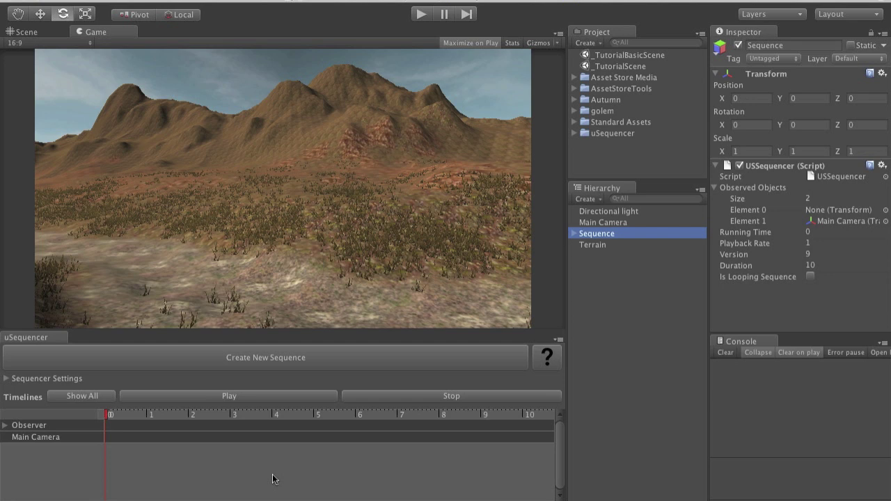
Add one Property Timeline and two Event Timelines to the Main Camera track
{"action": "right_click", "coordinate": [47, 437]}
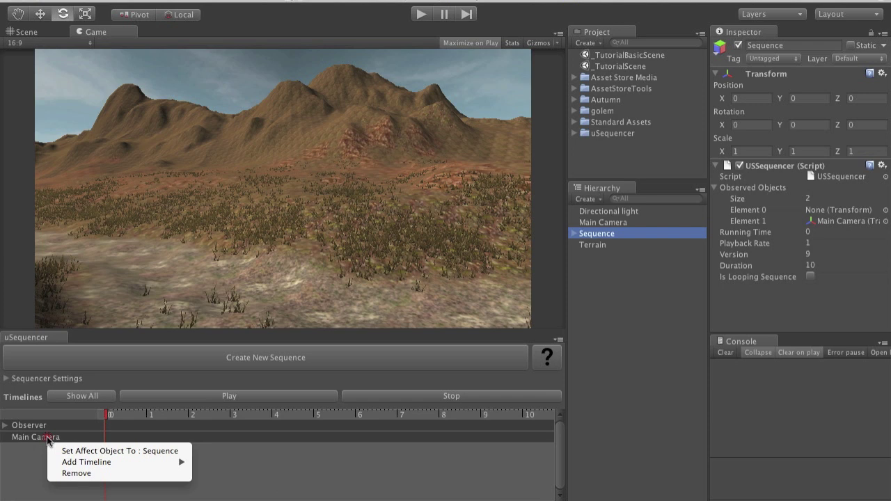
{"action": "mouse_move", "coordinate": [118, 463]}
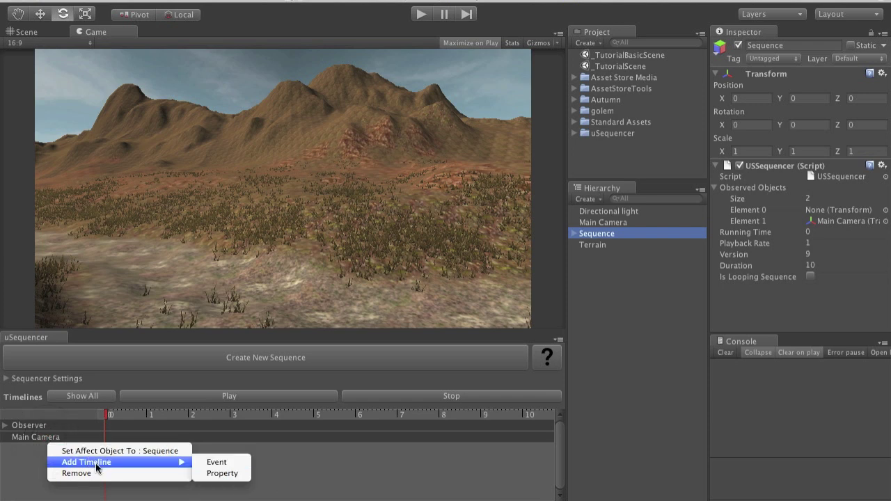
{"action": "left_click", "coordinate": [222, 474]}
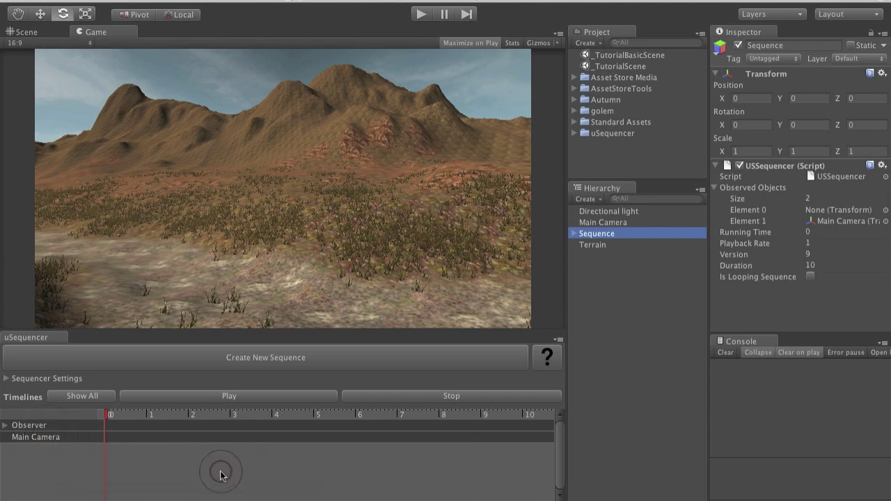
{"action": "right_click", "coordinate": [43, 440]}
{"action": "mouse_move", "coordinate": [103, 464]}
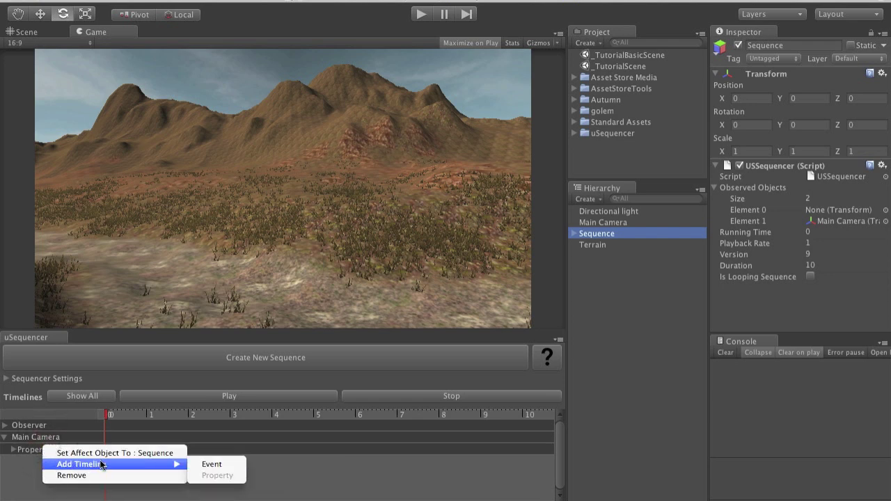
{"action": "left_click", "coordinate": [224, 471]}
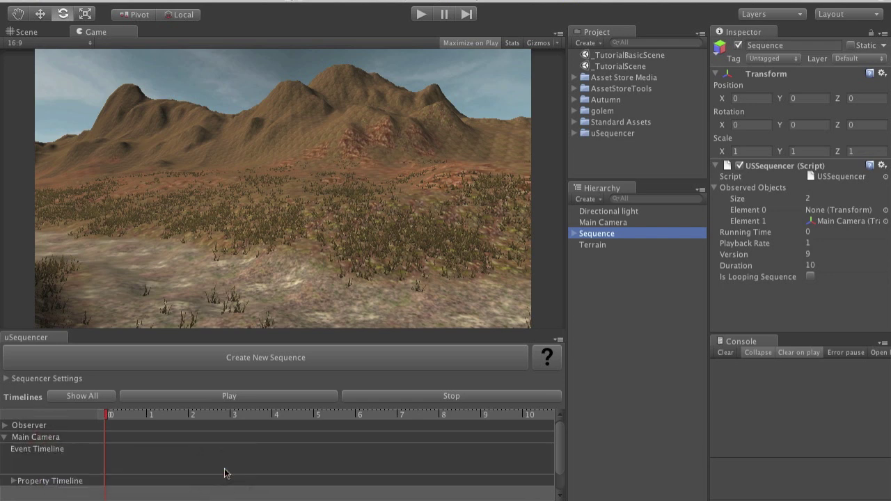
{"action": "right_click", "coordinate": [47, 439]}
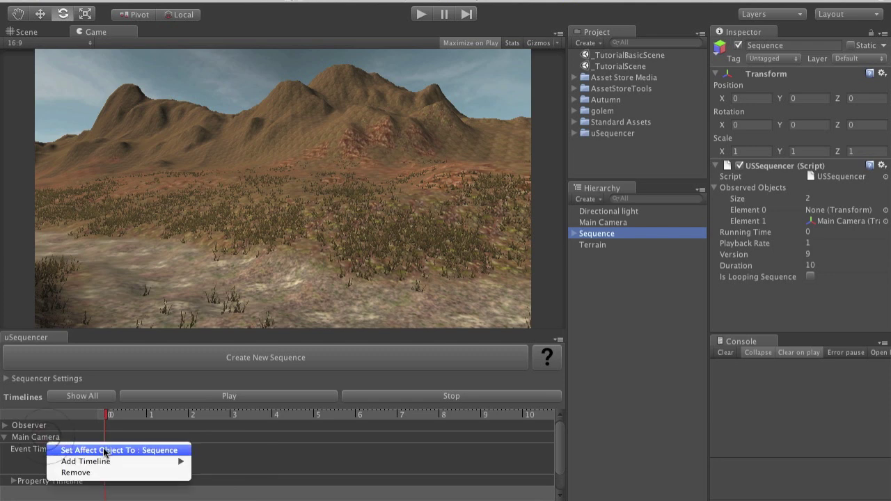
{"action": "mouse_move", "coordinate": [114, 462]}
{"action": "left_click", "coordinate": [205, 461]}
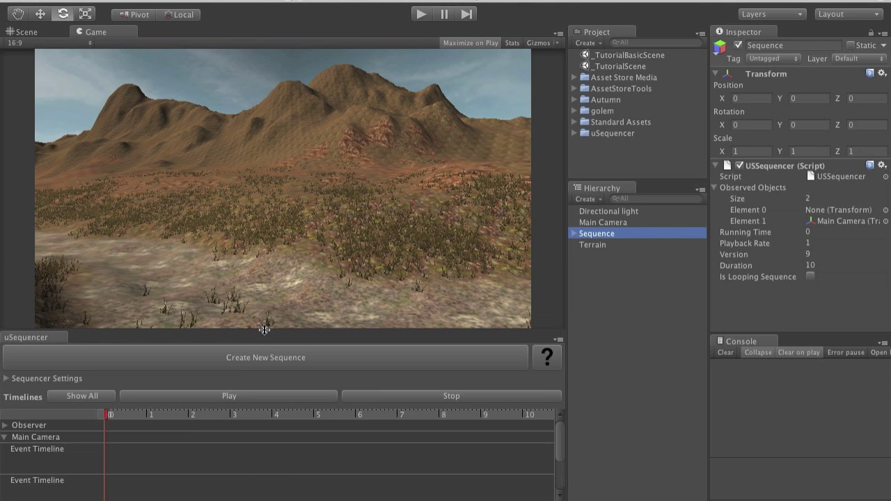
Enlarge the uSequencer panel, expand the Property Timeline, and remove the second Event Timeline
{"action": "left_click_drag", "start_coordinate": [262, 331], "coordinate": [266, 221]}
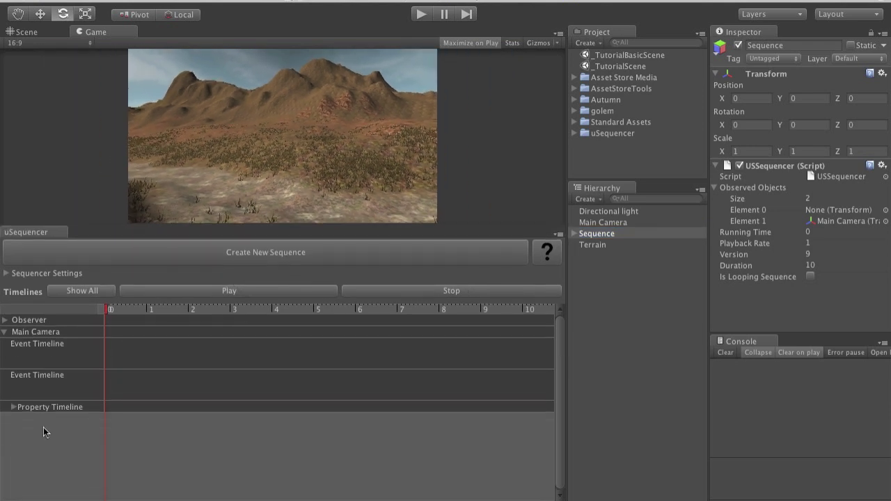
{"action": "left_click", "coordinate": [13, 407]}
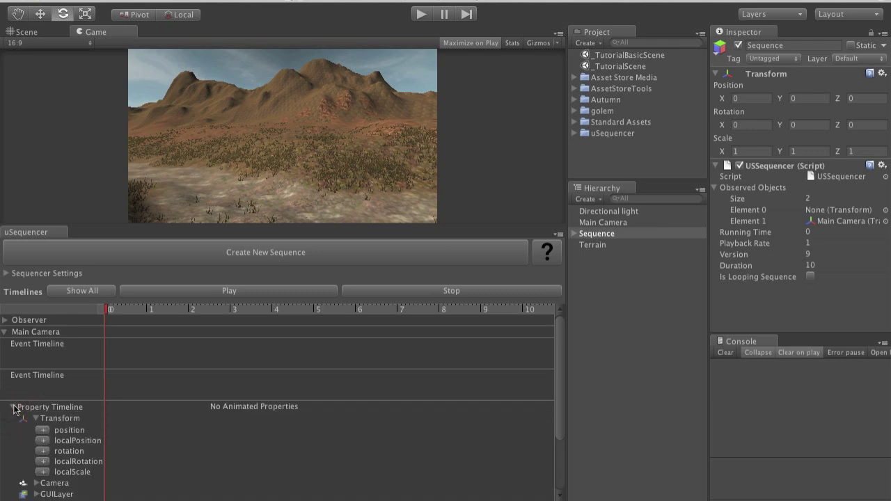
{"action": "right_click", "coordinate": [39, 375]}
{"action": "left_click", "coordinate": [56, 413]}
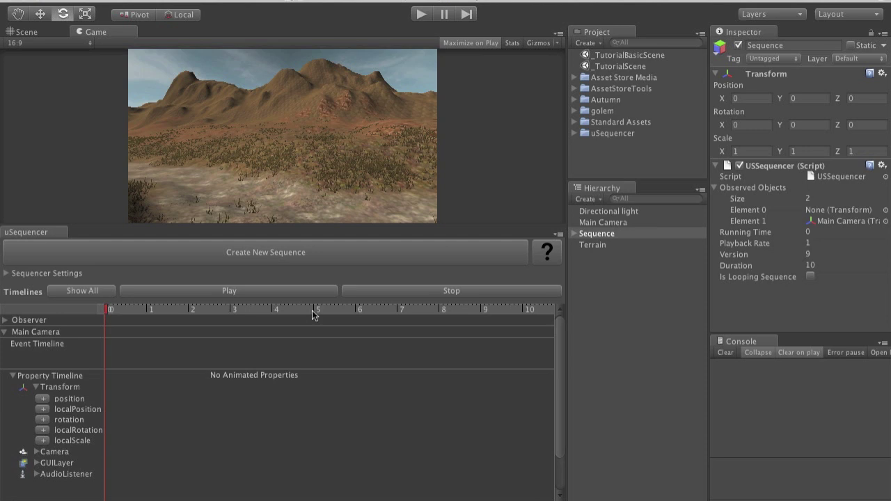
Zoom and pan the Sequence timeline until its ruler spans roughly 0 to 6 seconds
{"action": "scroll", "coordinate": [311, 310], "scroll_direction": "up", "scroll_amount": 3}
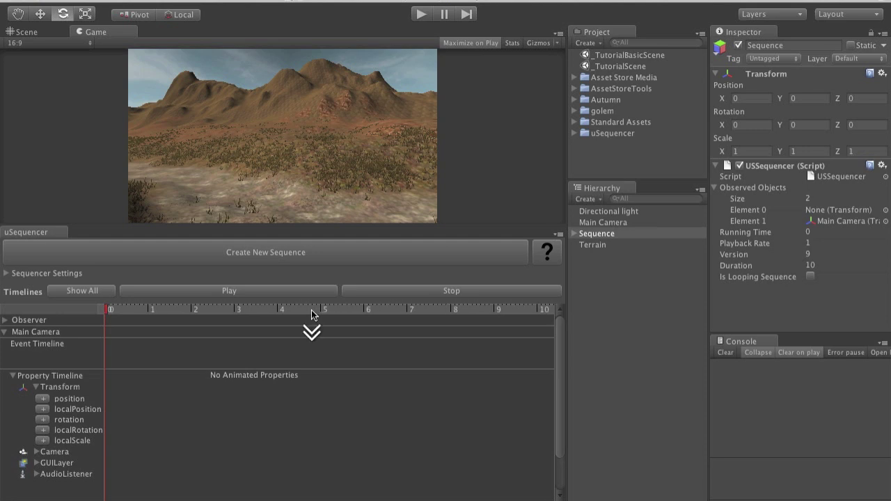
{"action": "scroll", "coordinate": [311, 310], "scroll_direction": "up", "scroll_amount": 4}
{"action": "scroll", "coordinate": [311, 313], "scroll_direction": "down", "scroll_amount": 3}
{"action": "scroll", "coordinate": [311, 315], "scroll_direction": "down", "scroll_amount": 1}
{"action": "scroll", "coordinate": [311, 310], "scroll_direction": "up", "scroll_amount": 5}
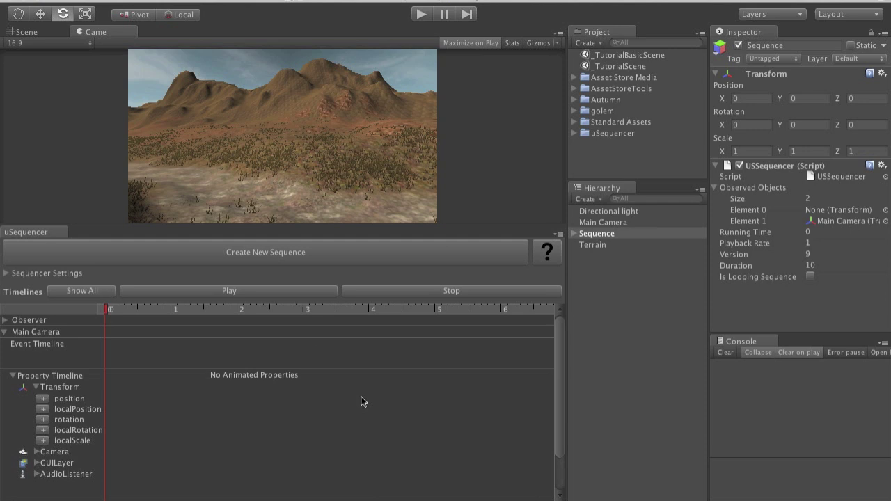
{"action": "scroll", "coordinate": [361, 402], "scroll_direction": "down", "scroll_amount": 3}
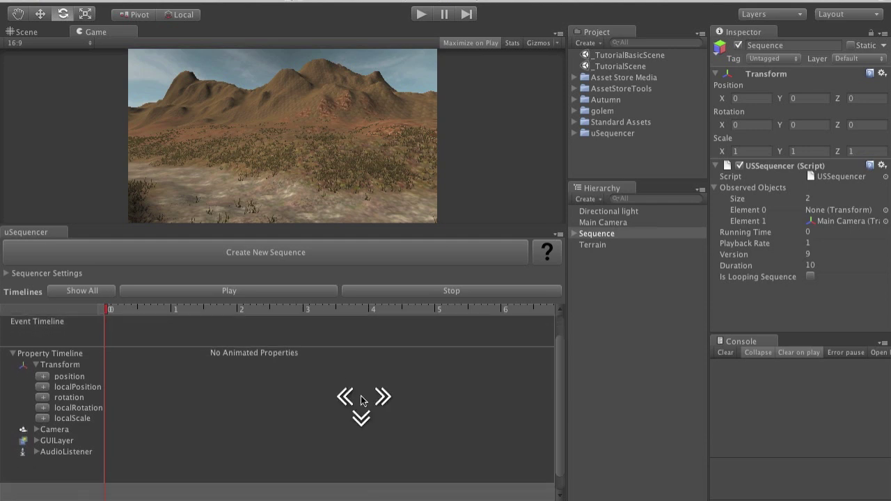
{"action": "scroll", "coordinate": [360, 401], "scroll_direction": "right", "scroll_amount": 3}
{"action": "scroll", "coordinate": [361, 402], "scroll_direction": "up", "scroll_amount": 2}
{"action": "scroll", "coordinate": [361, 402], "scroll_direction": "up", "scroll_amount": 1}
{"action": "scroll", "coordinate": [360, 402], "scroll_direction": "left", "scroll_amount": 3}
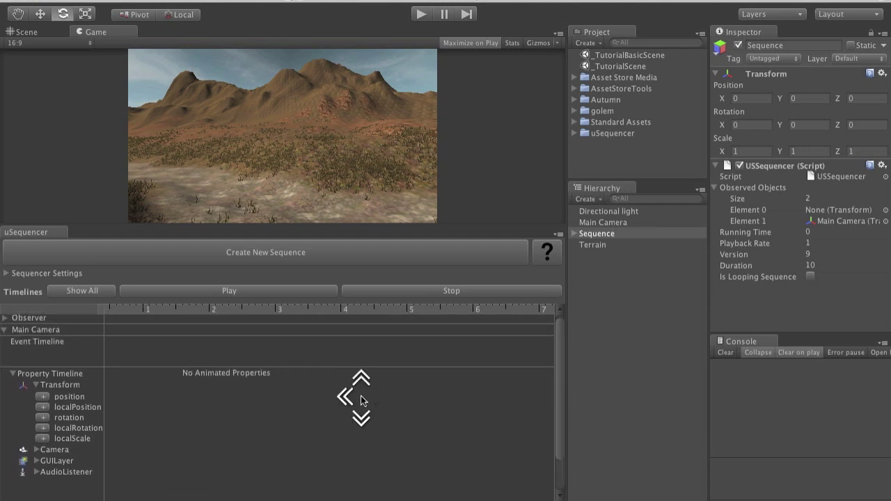
{"action": "scroll", "coordinate": [360, 401], "scroll_direction": "up", "scroll_amount": 1}
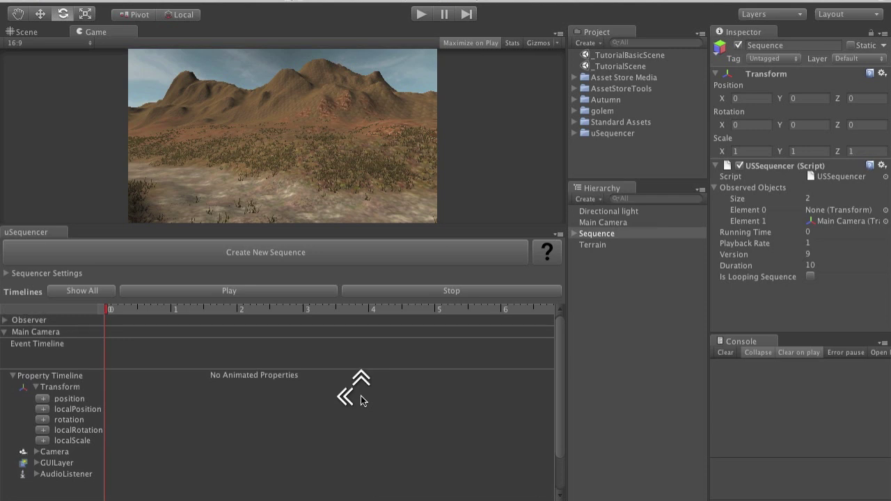
{"action": "left_click_drag", "start_coordinate": [362, 399], "coordinate": [352, 462], "text": "alt"}
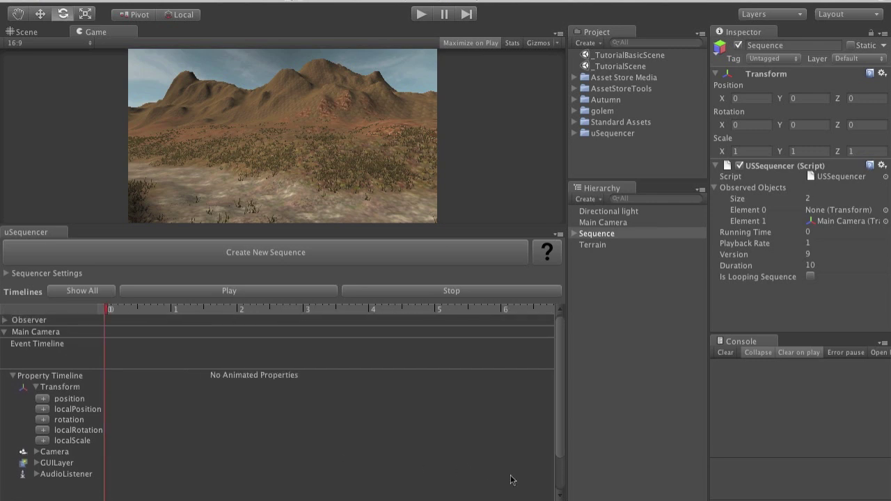